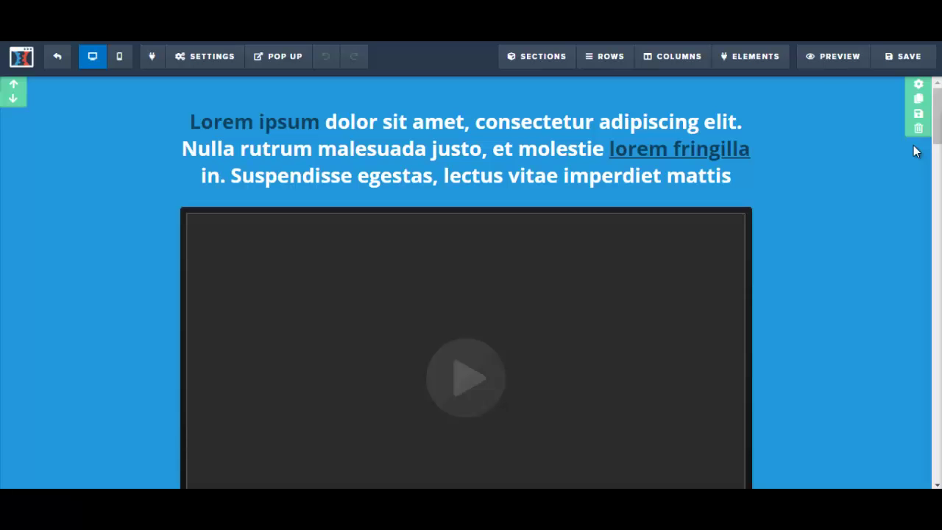
Replace the placeholder headline with "Internet Marketing Expert Reveals How to Earn A Full Time Online Income In Just 1 Year" from the Word sales letter.
mouse_move(938, 135)
left_mouse_down()
mouse_move(938, 473)
mouse_move(938, 118)
left_mouse_up()
left_click(231, 136)
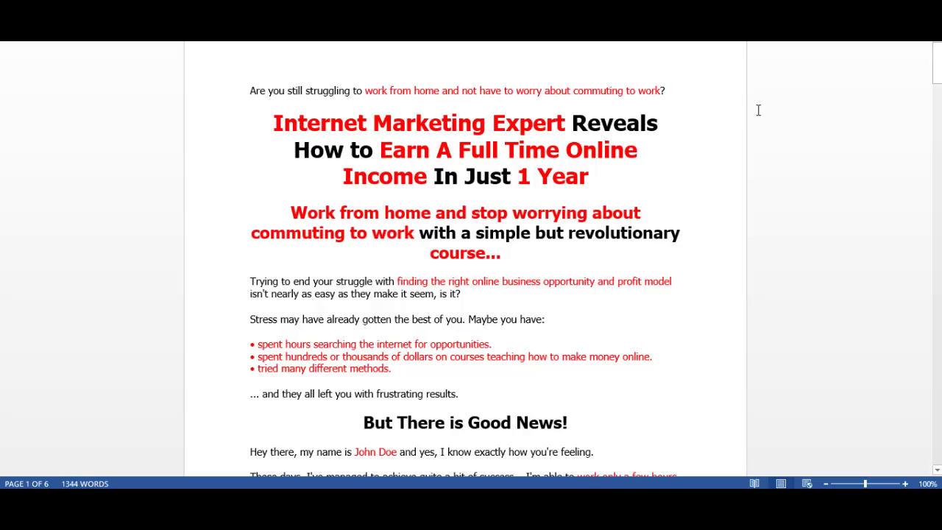
left_click_drag(364, 123, 597, 168)
key("ctrl+c")
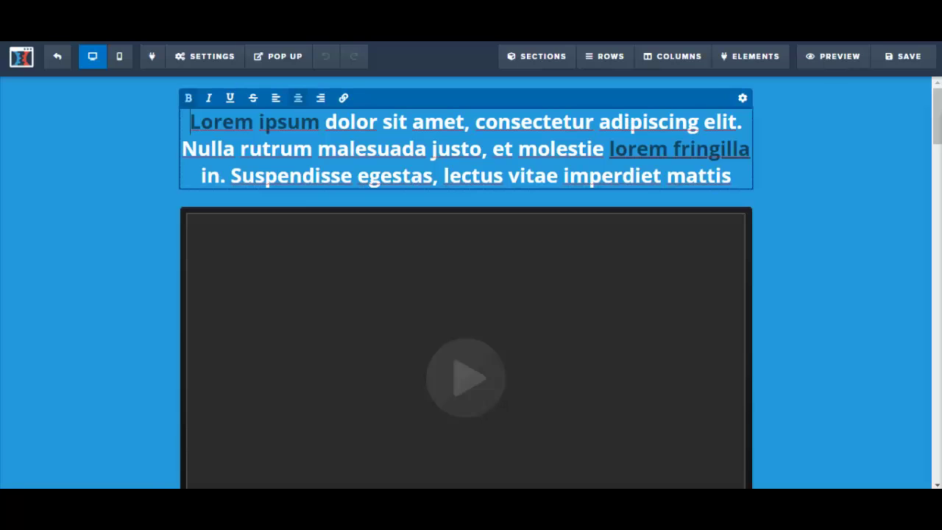
left_click_drag(193, 121, 731, 181)
key("ctrl+v")
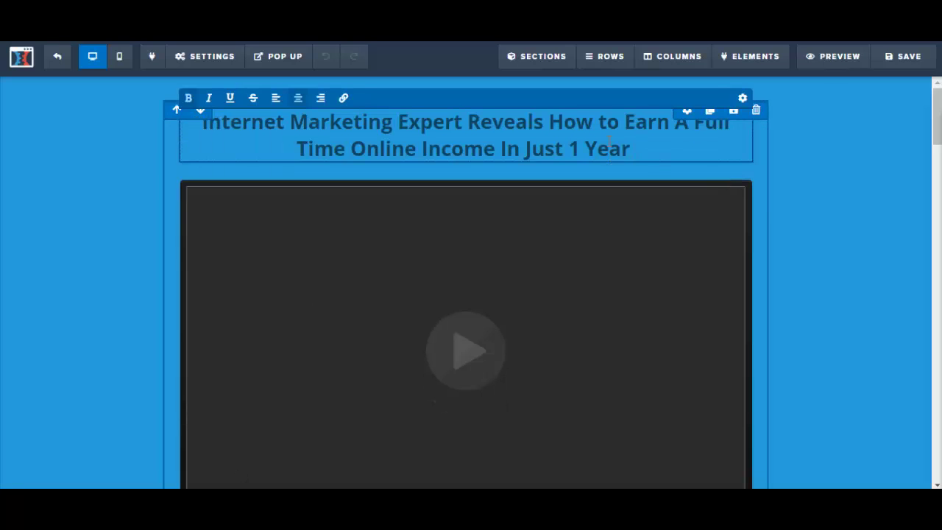
left_click(832, 162)
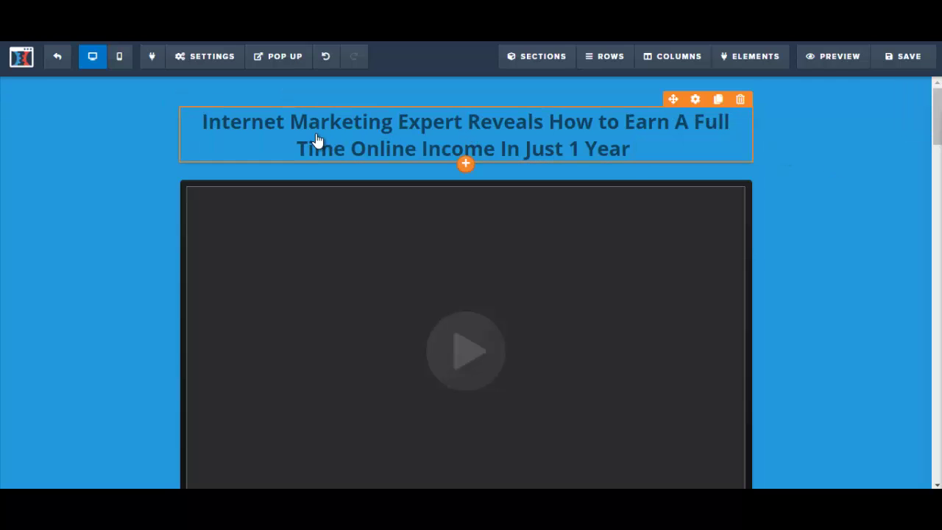
Copy the pasted headline's text and check the text color in its headline settings.
left_click(211, 123)
left_click_drag(205, 123, 650, 141)
key("ctrl+c")
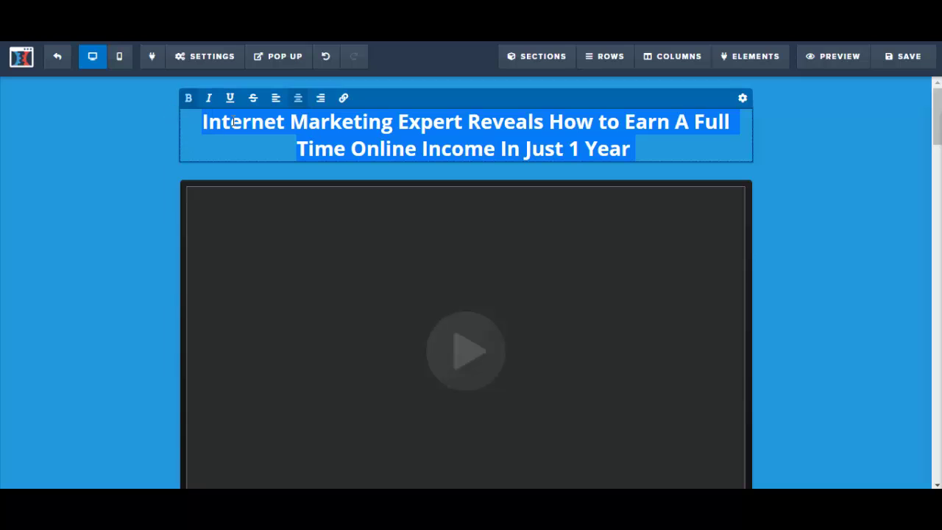
left_click(742, 100)
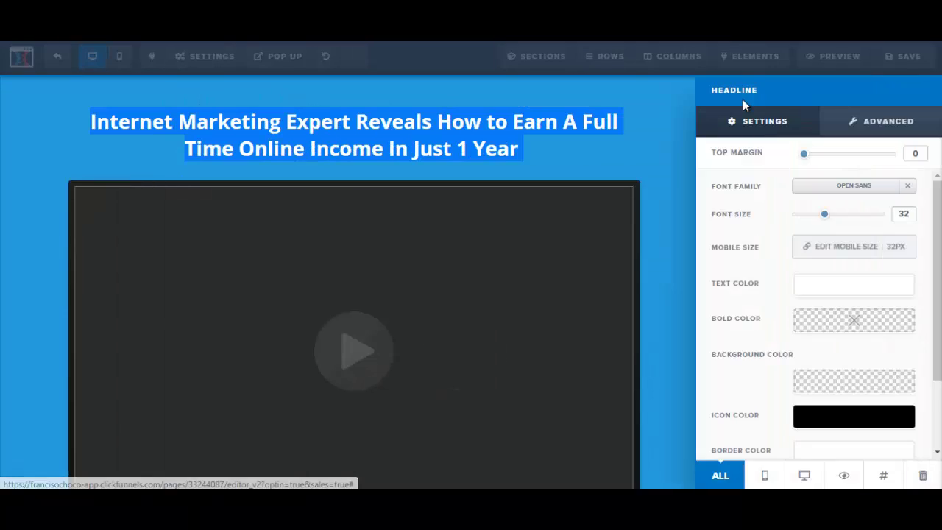
left_click(825, 290)
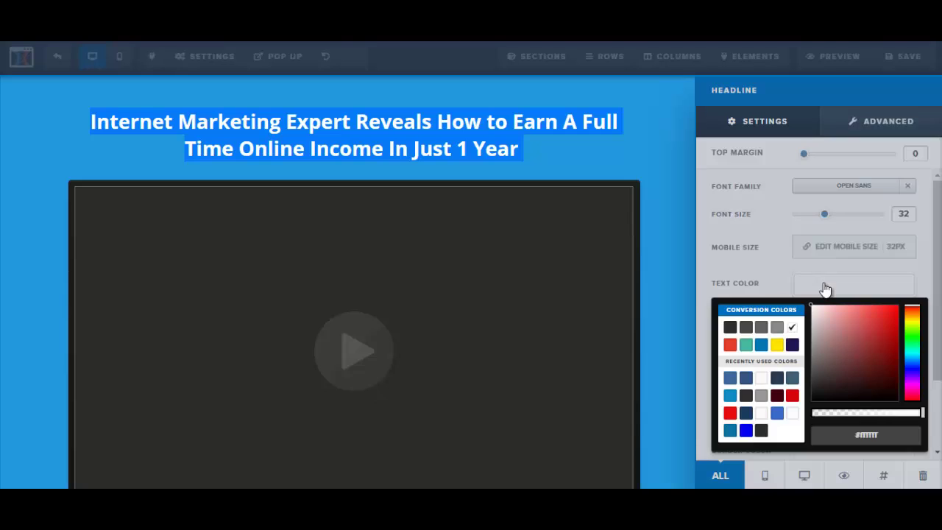
left_click(624, 155)
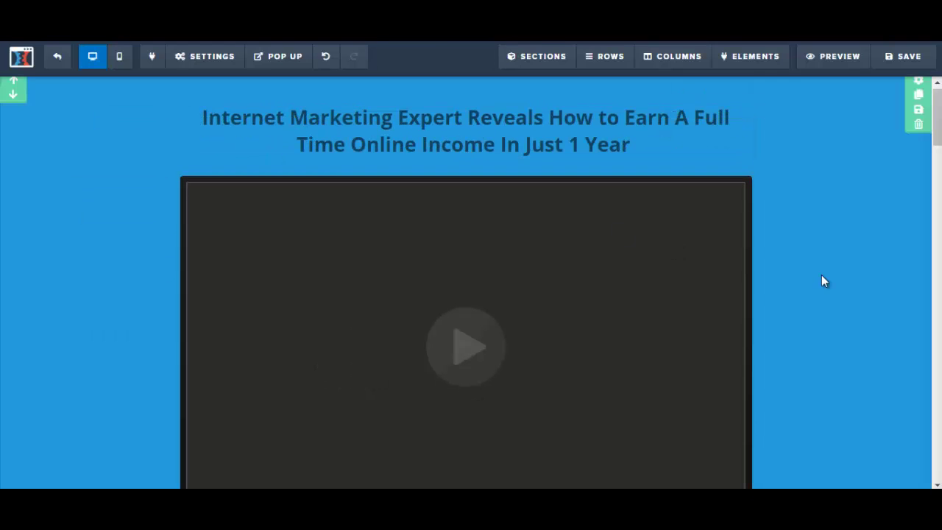
Add a Headline element directly below the existing headline and replace its placeholder text with the copied headline text.
mouse_move(367, 135)
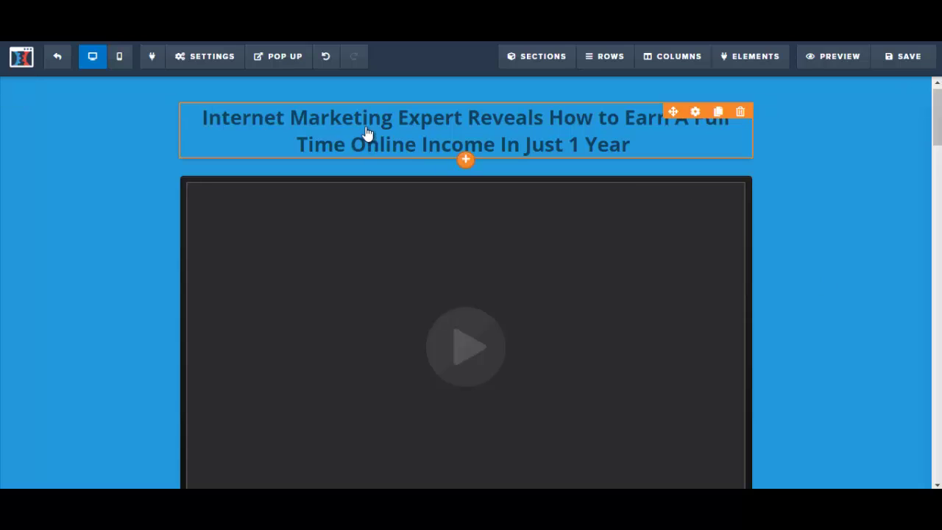
left_click(466, 162)
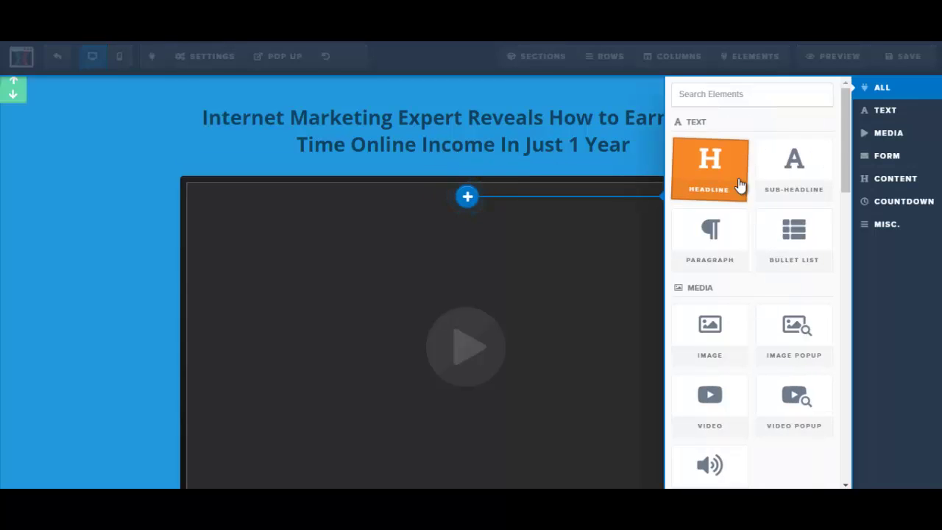
left_click(713, 175)
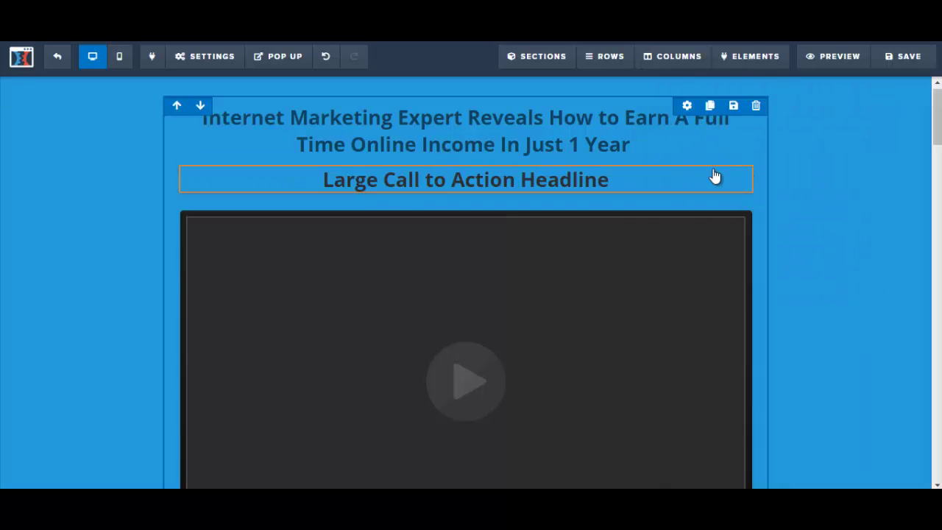
left_click(449, 190)
left_click_drag(335, 181, 631, 203)
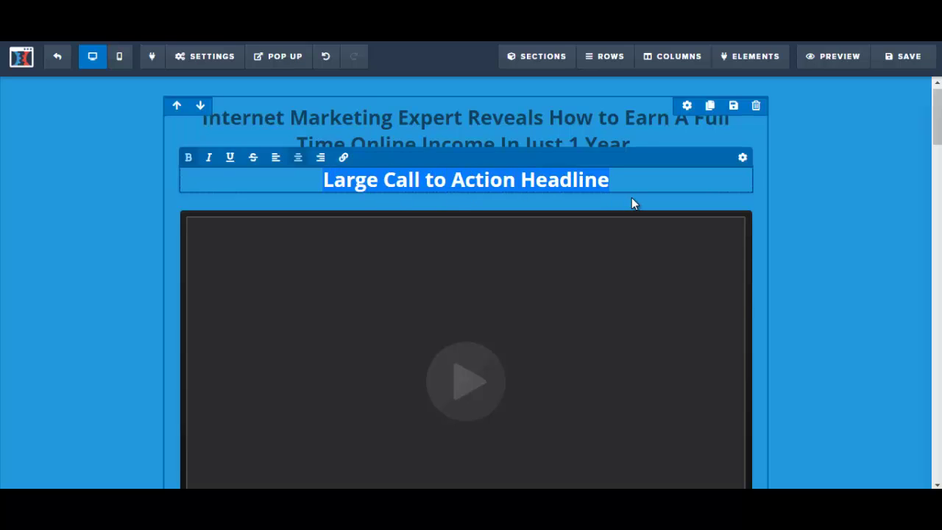
left_click(538, 178)
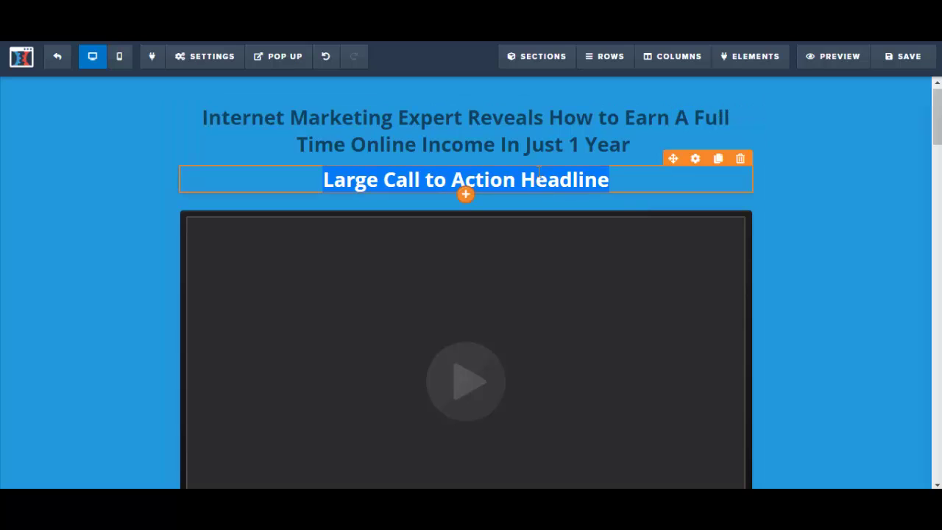
key("ctrl+v")
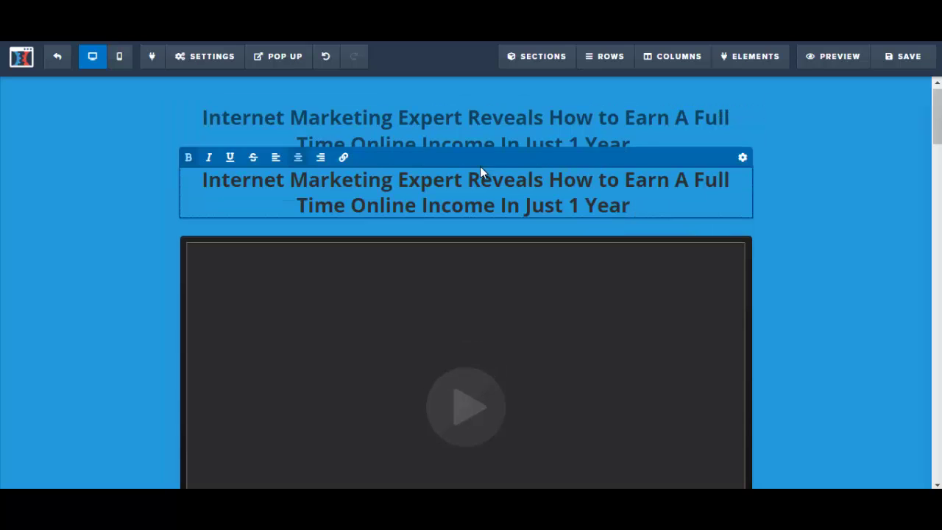
Set the text color of the newly added second headline to white (#ffffff).
left_click(205, 180)
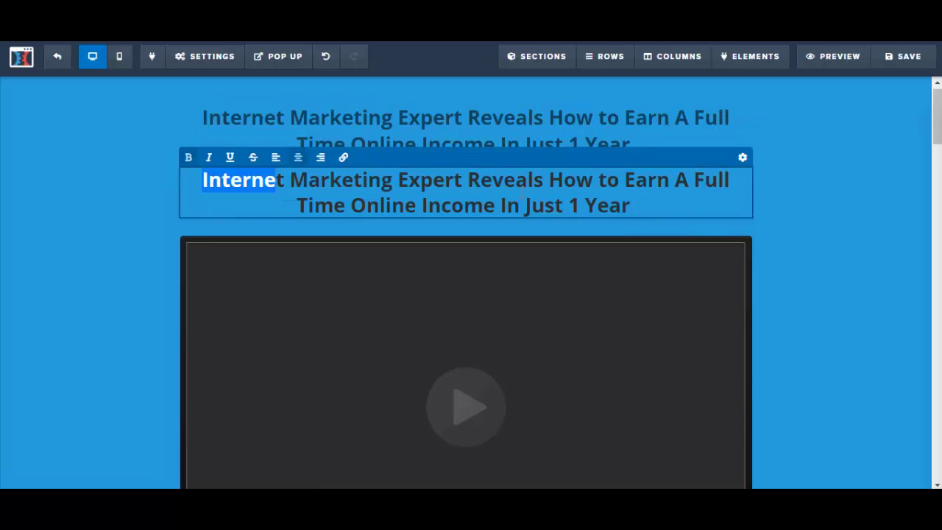
key("ctrl+a")
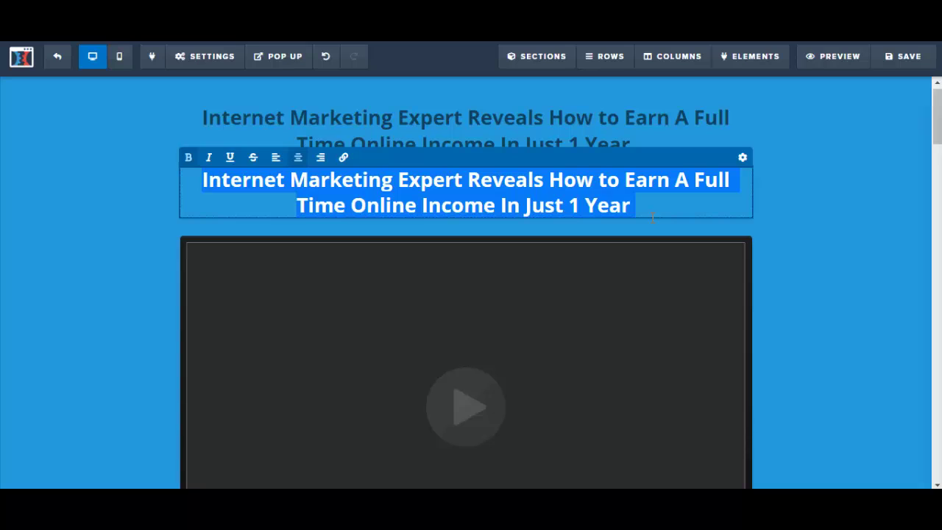
left_click(743, 158)
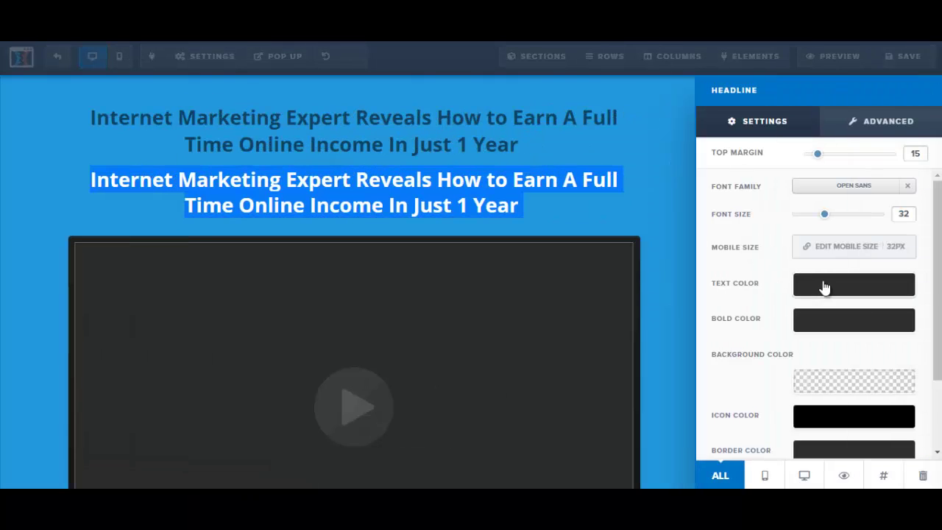
left_click(821, 286)
left_click(792, 328)
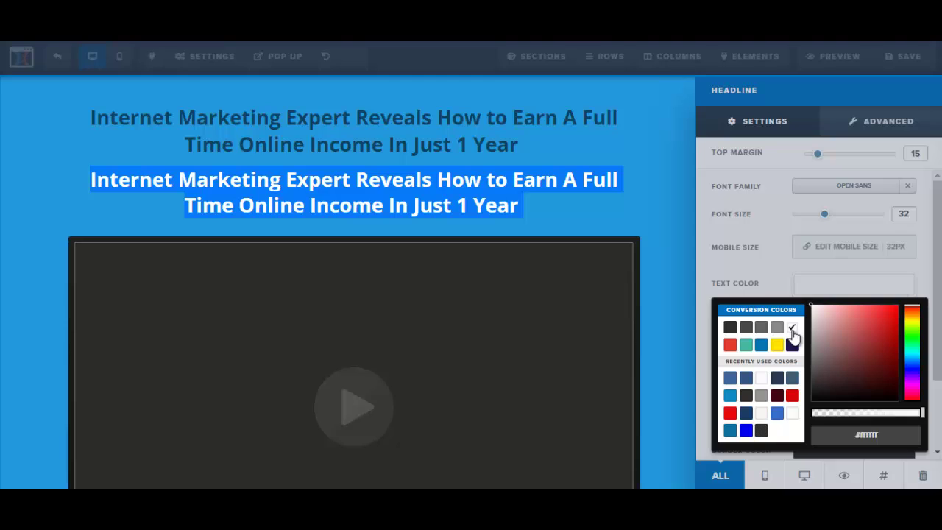
left_click(614, 211)
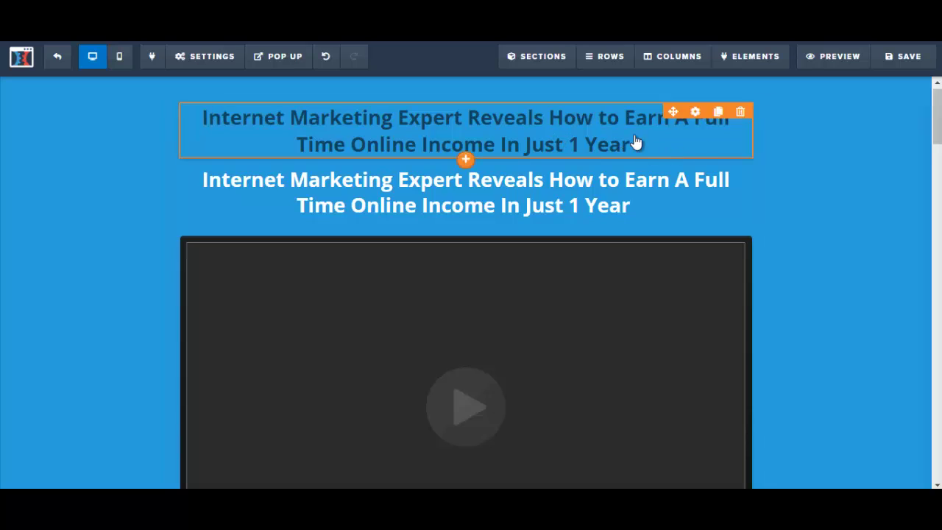
Delete the original dark headline and clone the remaining white headline above the video.
left_click(744, 117)
left_click(528, 108)
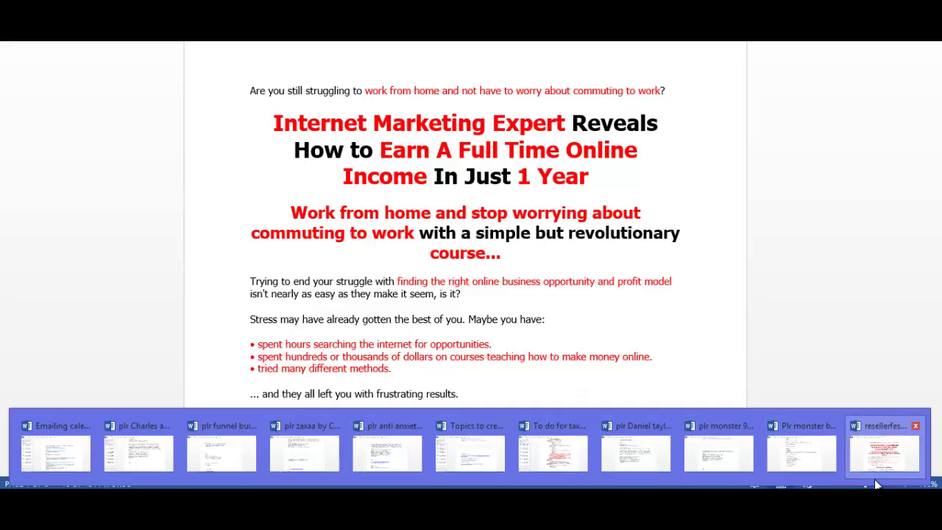
left_click(875, 455)
left_click(320, 125)
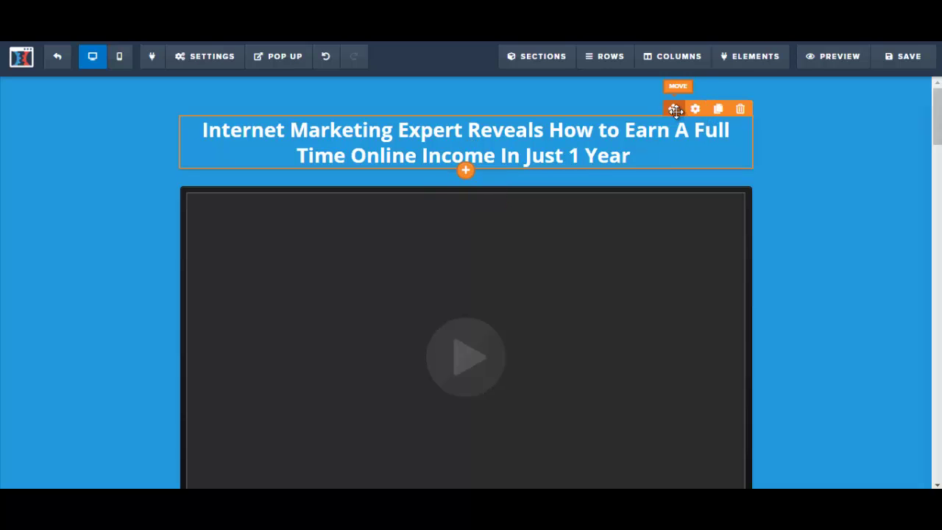
left_click(718, 109)
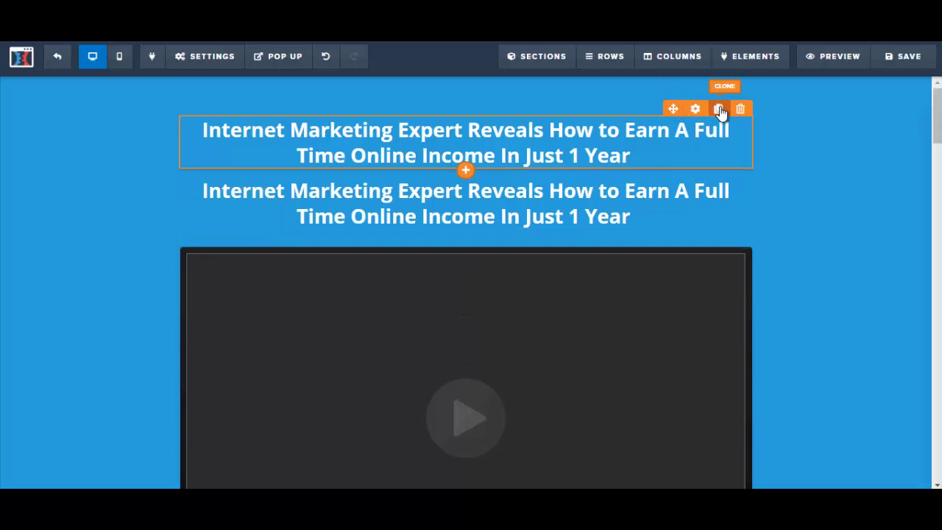
Replace the upper headline with "Are you still struggling to work from home and not have to worry about commuting to work?" from the Word document.
left_click(443, 151)
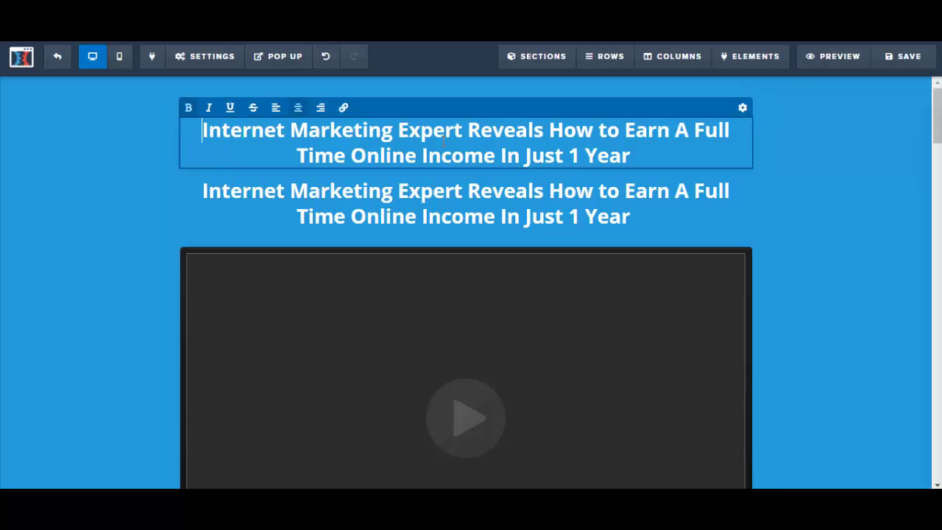
left_click(228, 137)
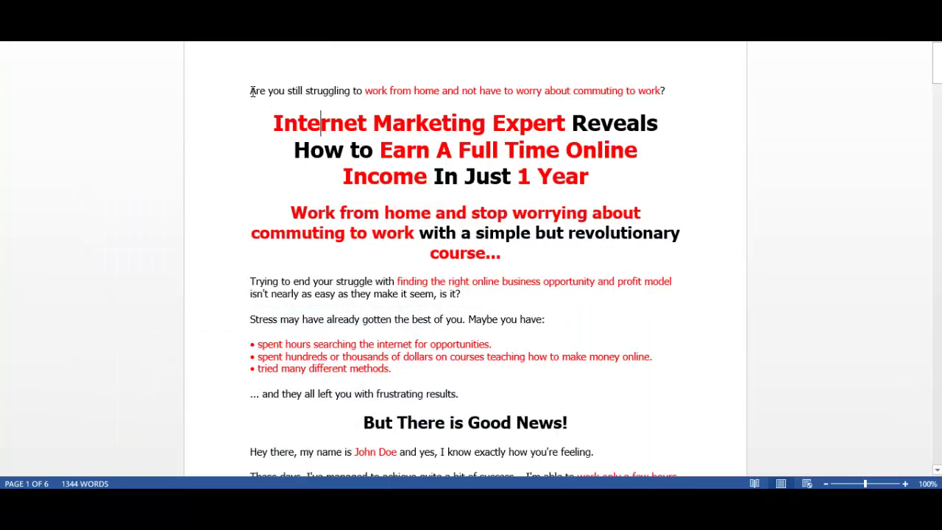
left_click_drag(251, 90, 666, 99)
key("ctrl+c")
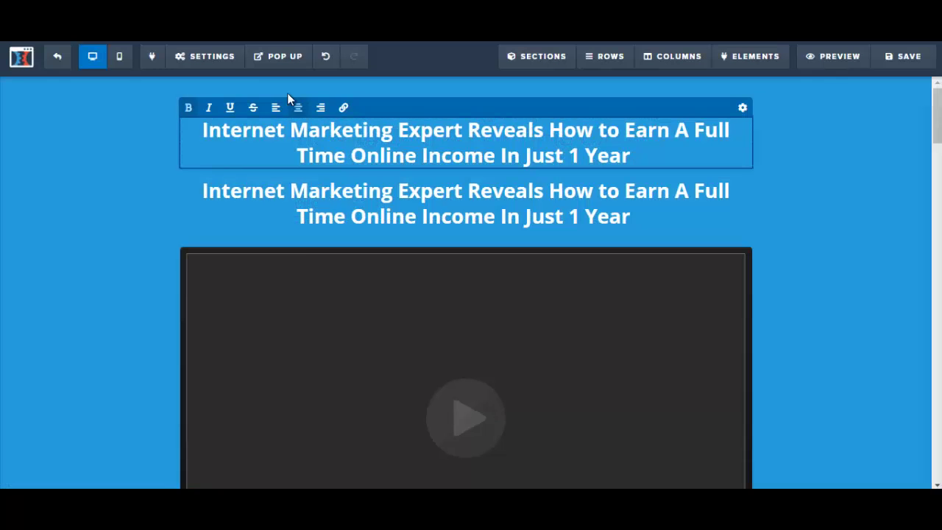
left_click_drag(314, 132, 633, 155)
key("ctrl+v")
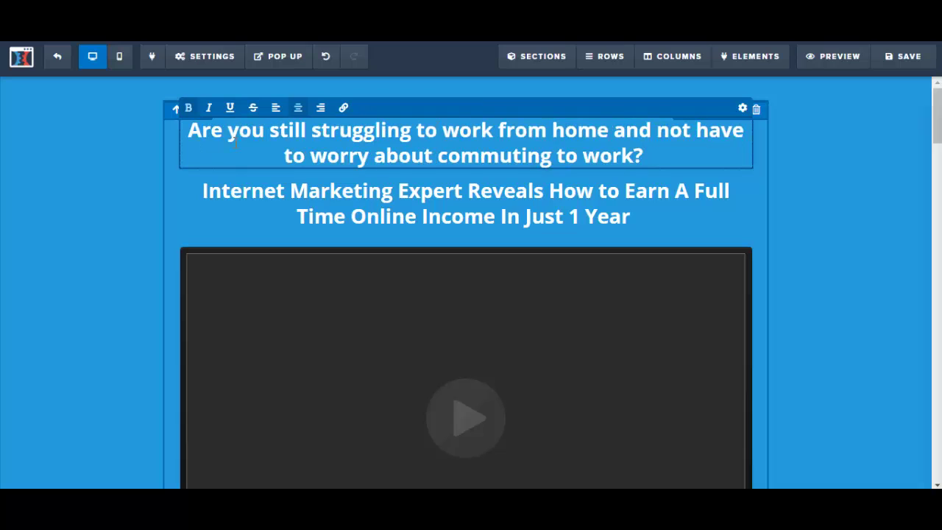
Set the font size of the upper "Are you still struggling" headline to 24.
left_click_drag(189, 133, 650, 156)
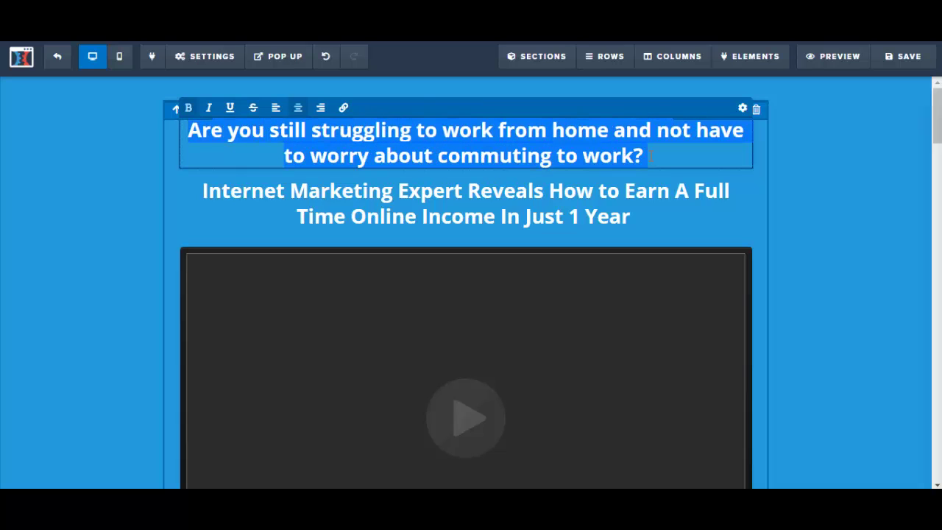
left_click(743, 108)
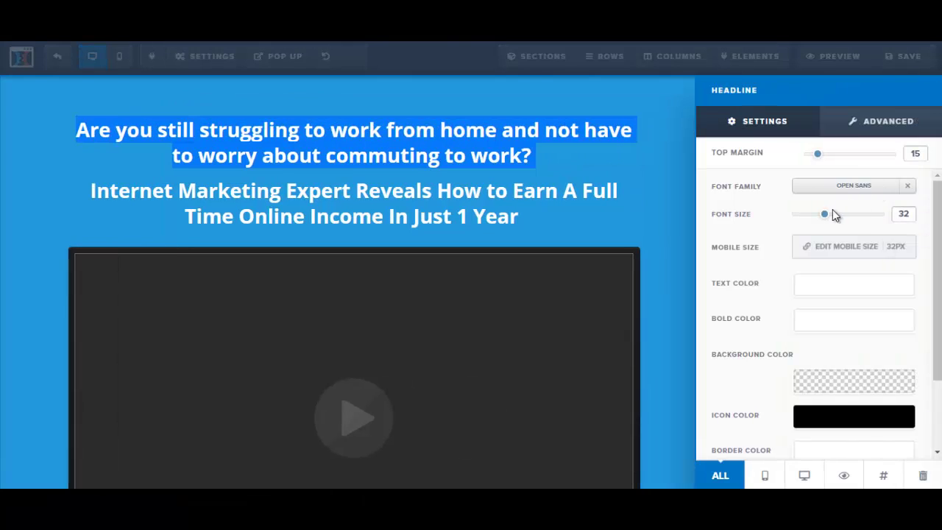
left_click_drag(824, 217, 813, 217)
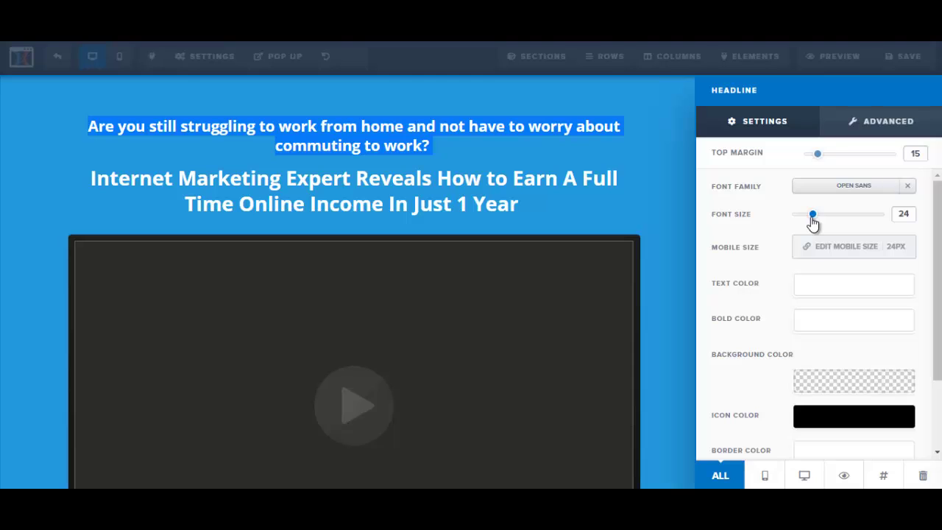
left_click(567, 202)
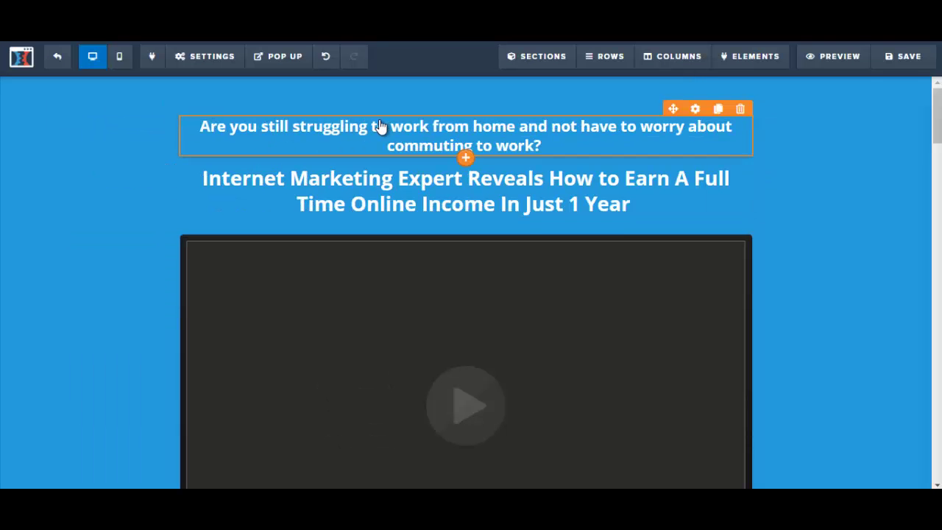
Set the text color of the "Are you still struggling" headline to dark grey (#2d2d2d).
left_click(380, 126)
left_click_drag(202, 126, 586, 141)
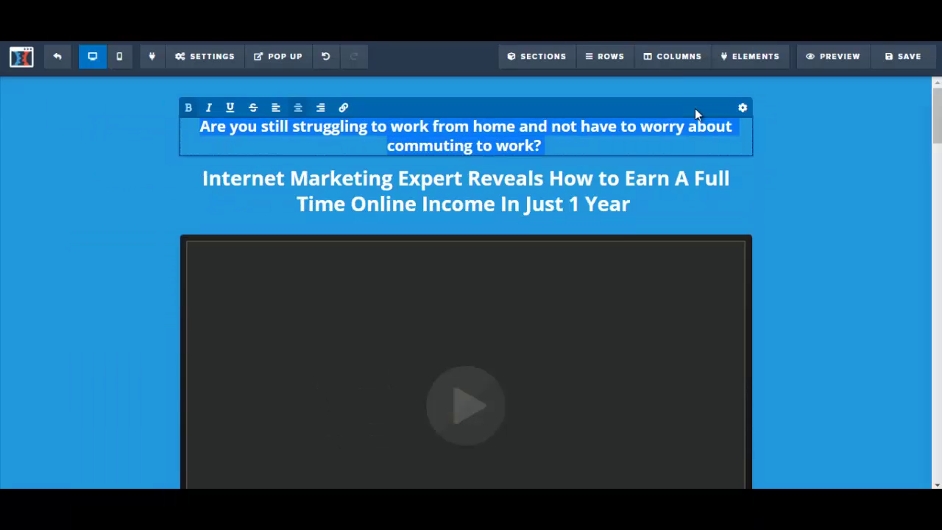
left_click(741, 110)
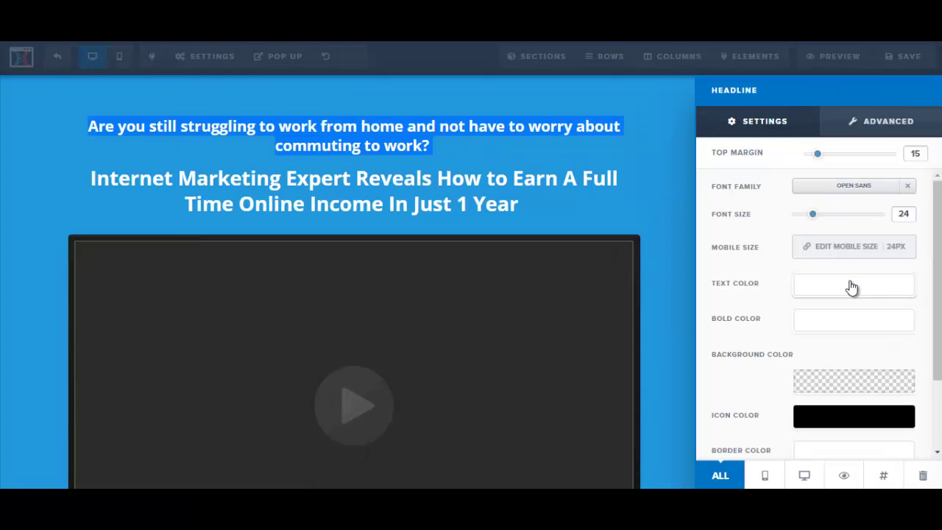
left_click(824, 291)
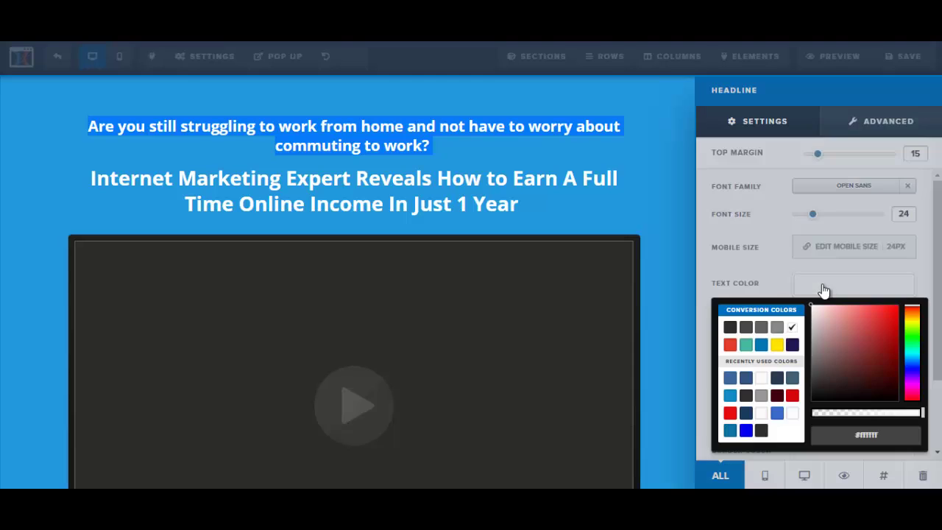
left_click(729, 328)
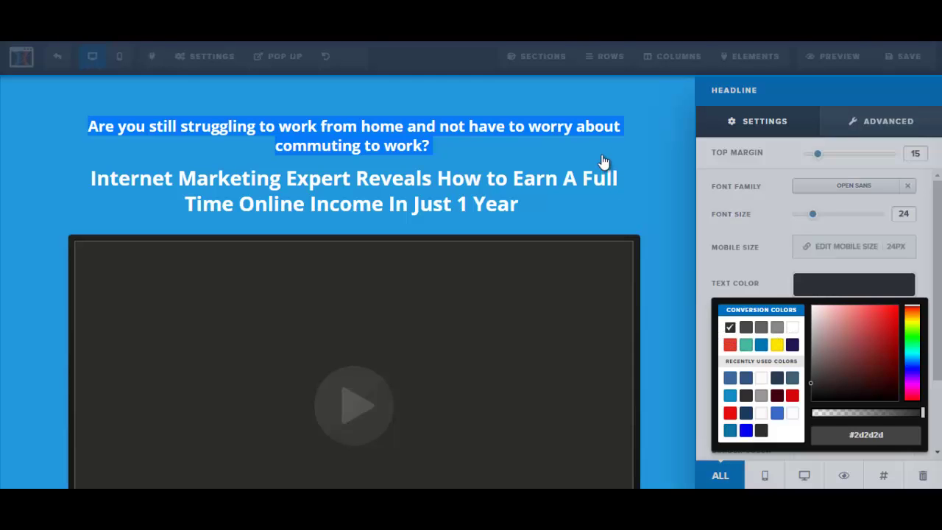
left_click(603, 161)
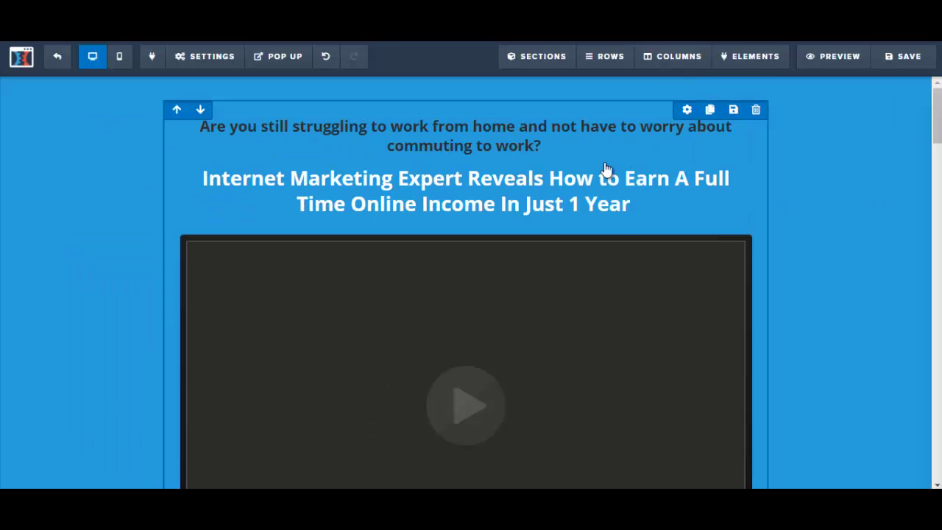
Set the font size of the white "Internet Marketing Expert Reveals" headline to 52.
left_click(474, 192)
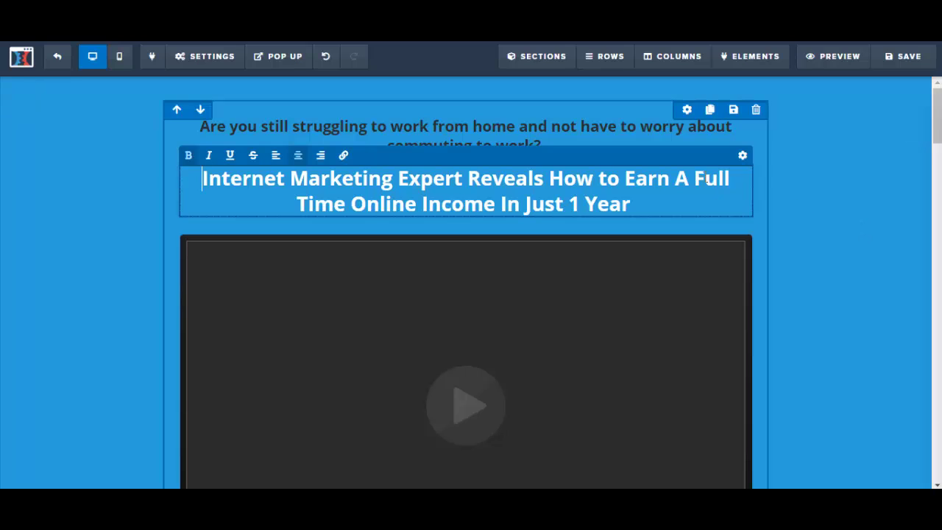
left_click(743, 157)
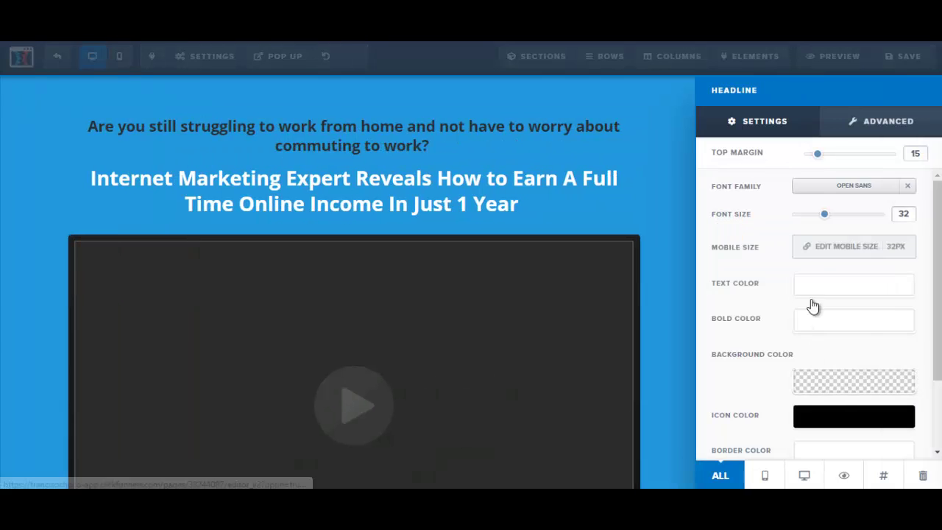
left_click_drag(821, 220, 856, 220)
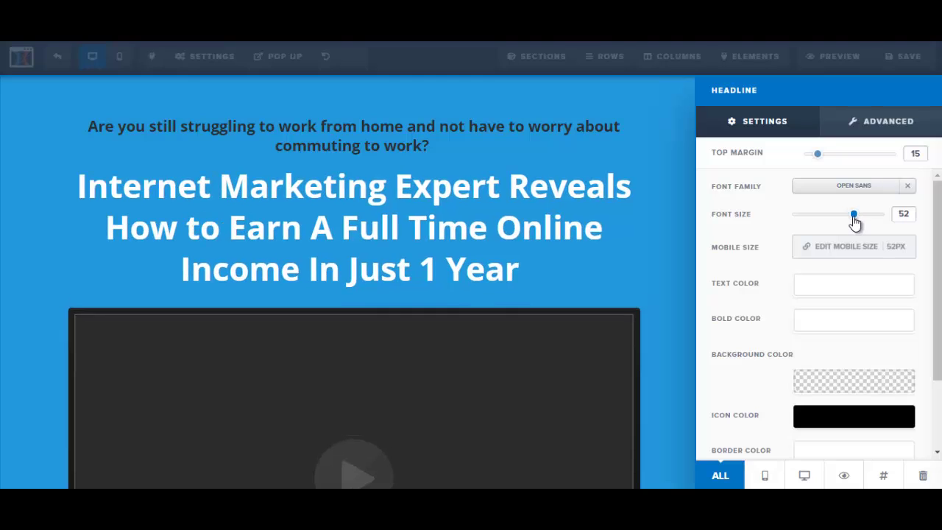
left_click(678, 259)
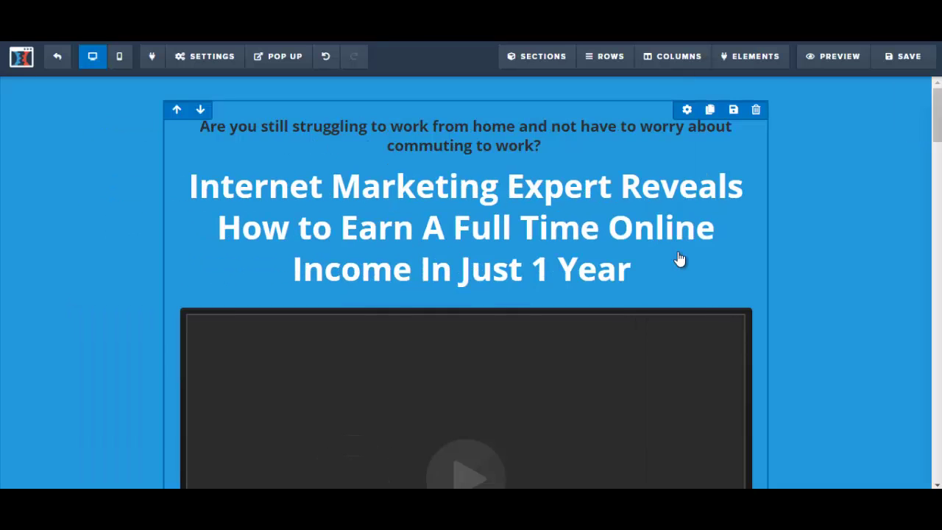
Set the page's SEO title to "testing" and its description to "demo", and save the page.
left_click(890, 63)
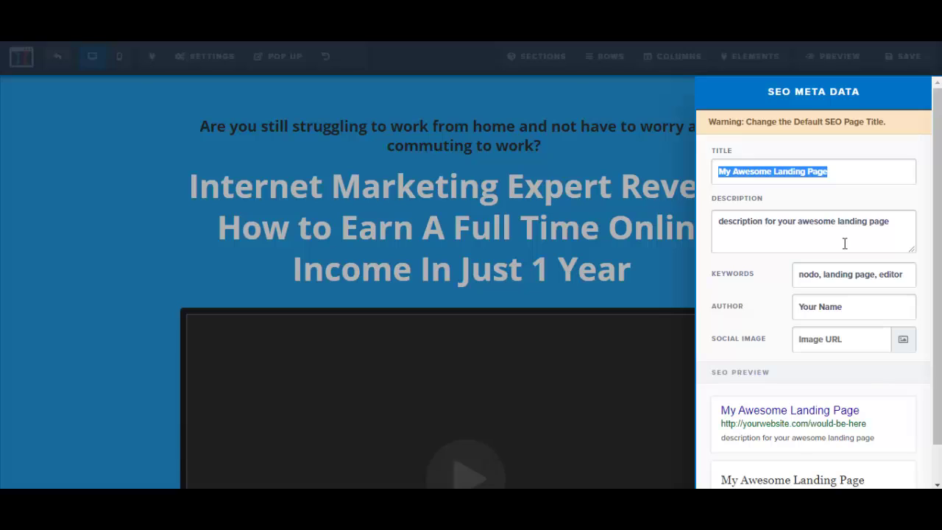
type("testing")
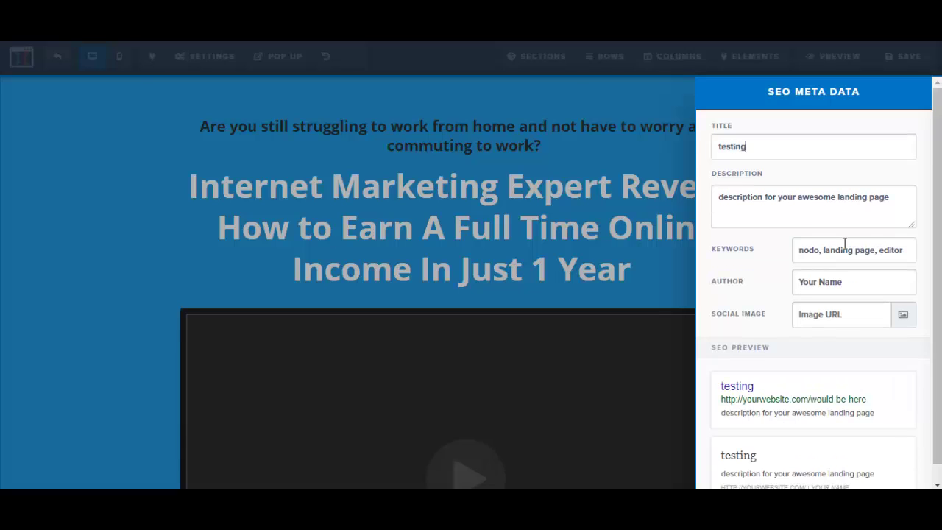
left_click_drag(719, 198, 898, 193)
type("demo")
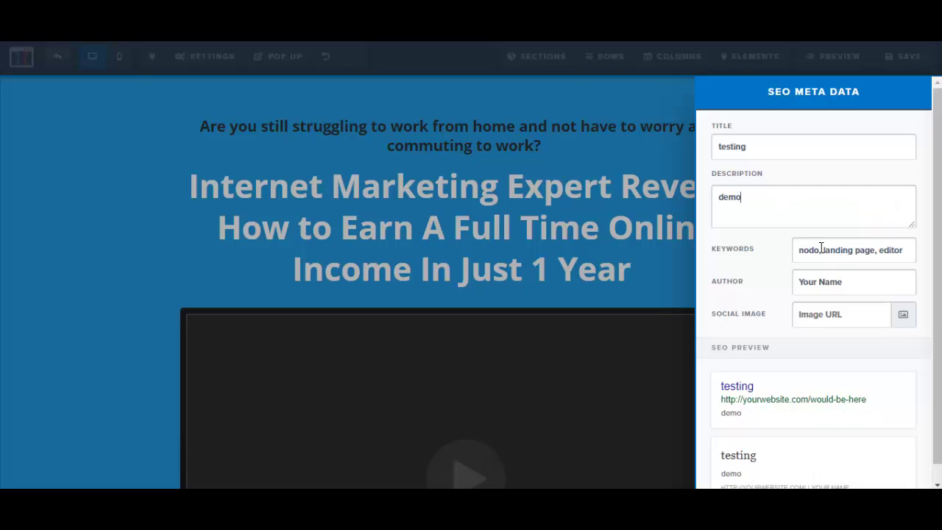
left_click_drag(939, 411, 937, 431)
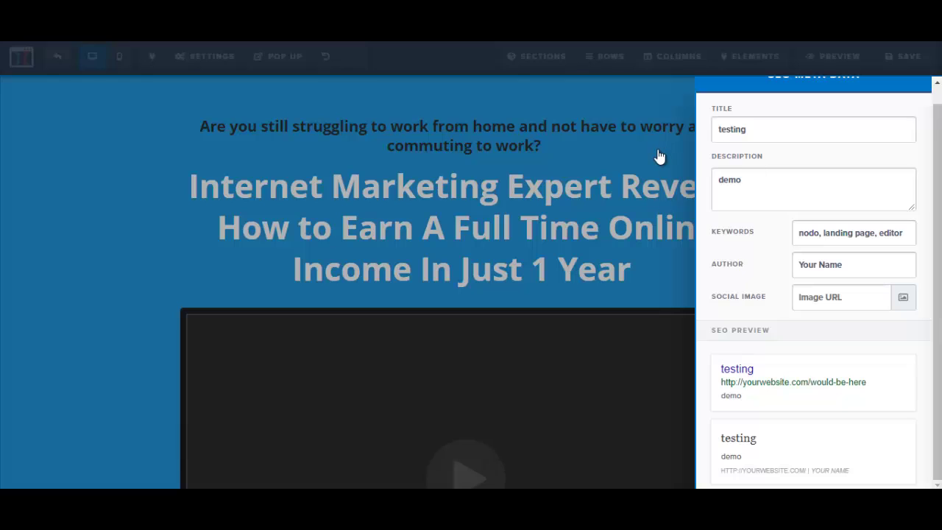
left_click(658, 156)
left_click(909, 57)
Delete the video element below the main headline and save the page.
scroll(838, 174, "down", 2)
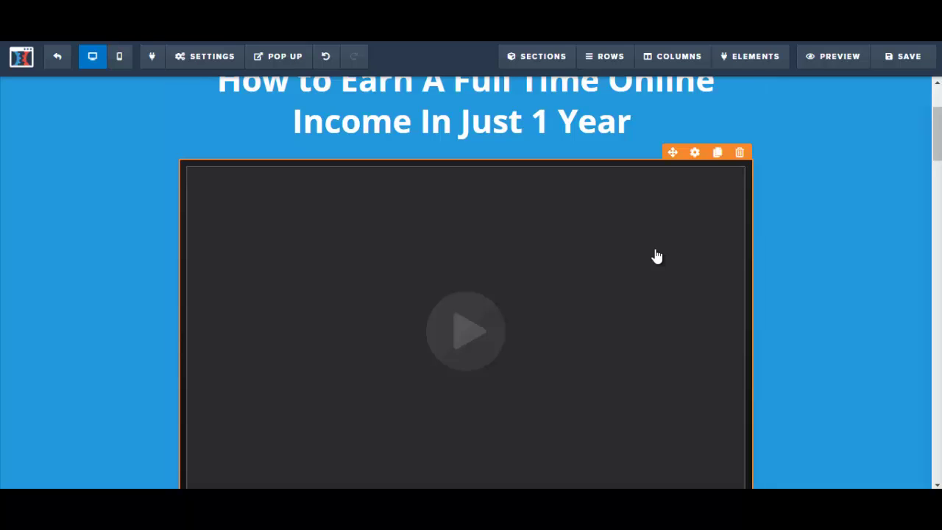
left_click(741, 156)
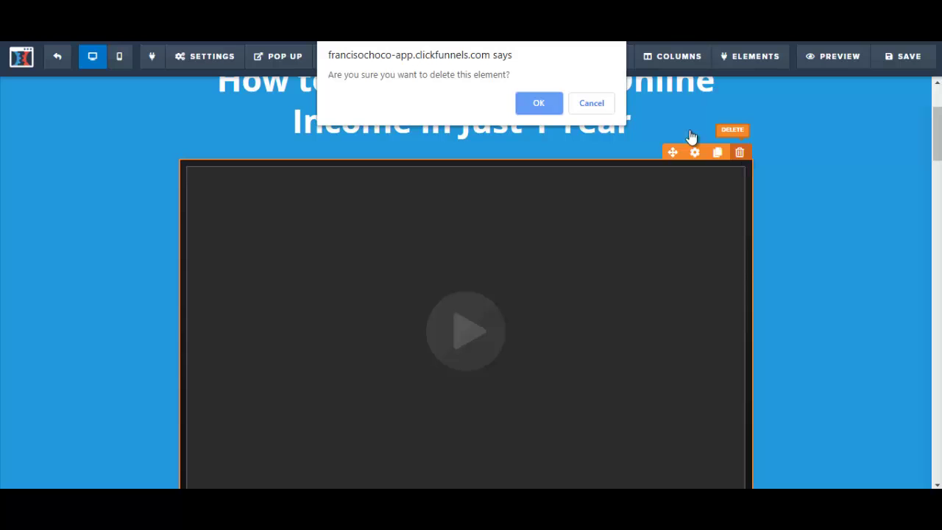
left_click(540, 111)
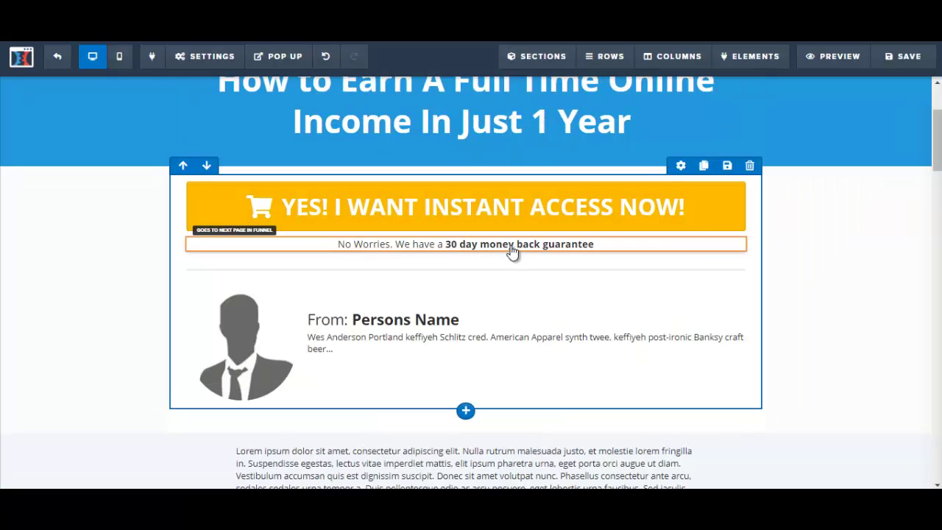
left_click(894, 57)
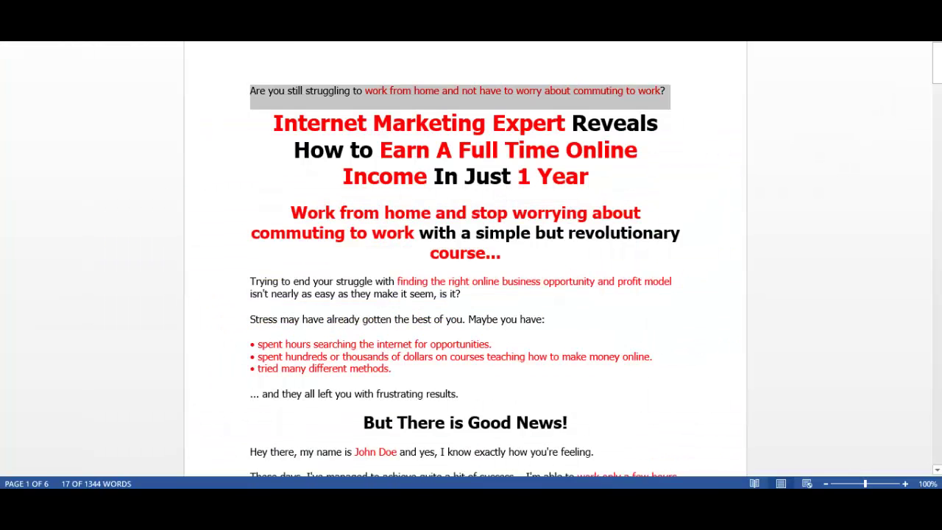
Switch to the Word sales letter and copy the "Work from home and stop worrying about commuting to work" sub-headline.
scroll(398, 189, "down", 1)
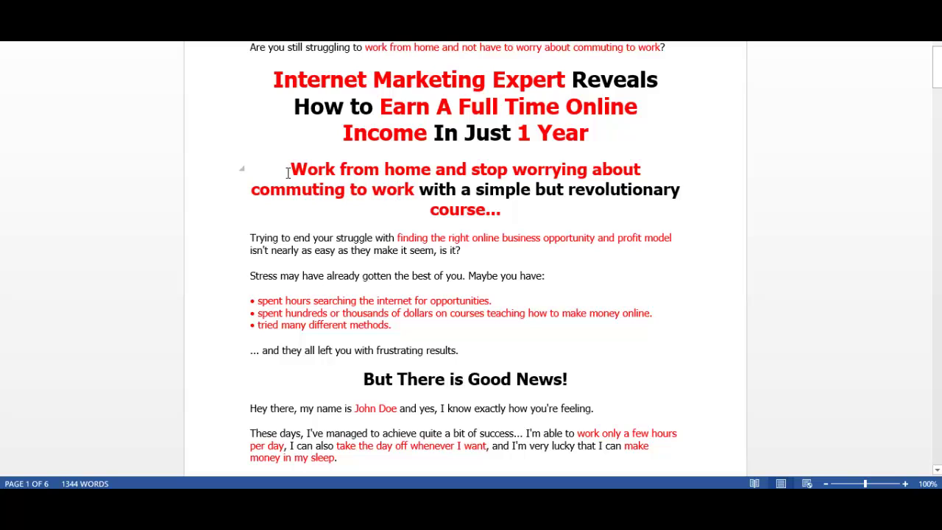
left_click_drag(331, 174, 501, 209)
key("ctrl+c")
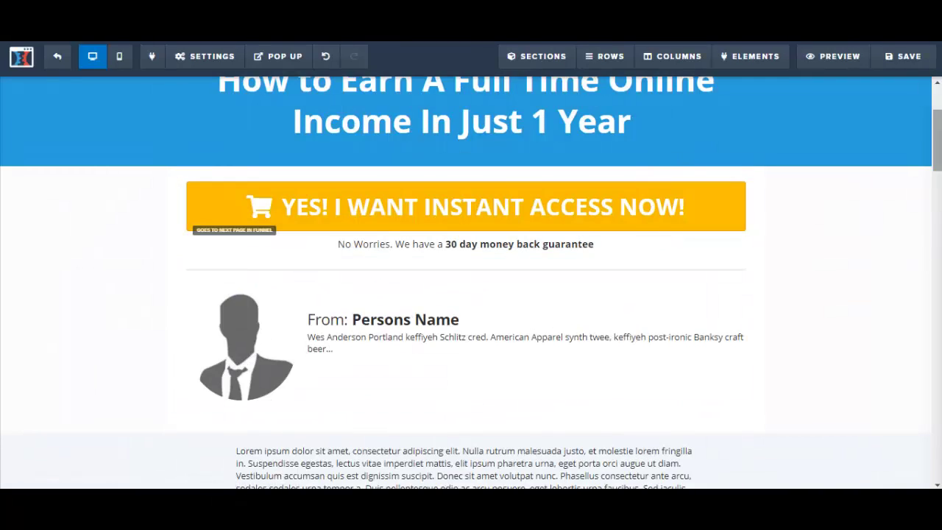
Back in ClickFunnels, add a sub-headline below the main headline and replace its placeholder text with the copied "Work from home" sentence.
scroll(466, 287, "up", 2)
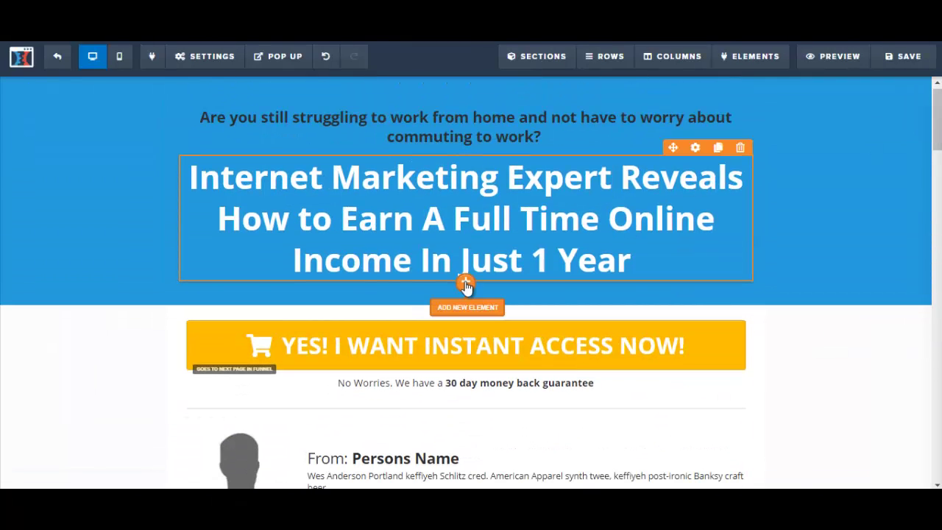
left_click(466, 283)
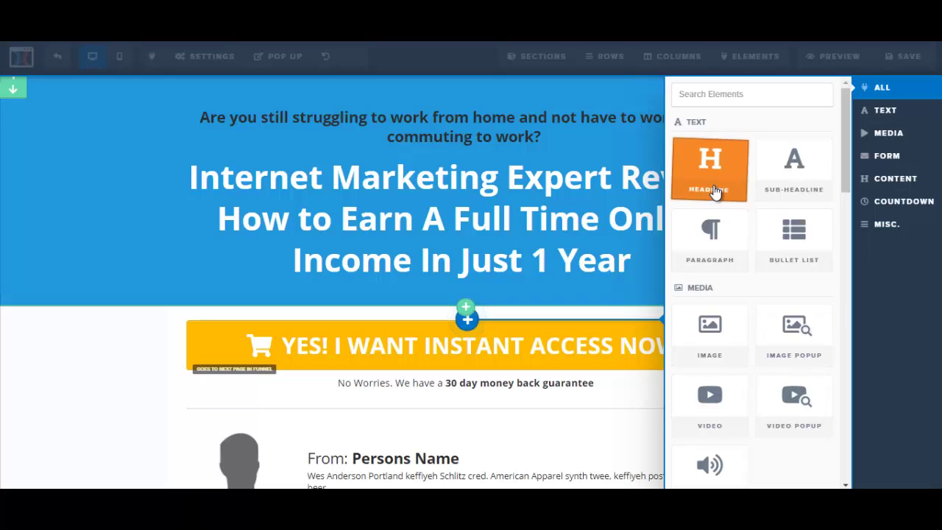
left_click(804, 183)
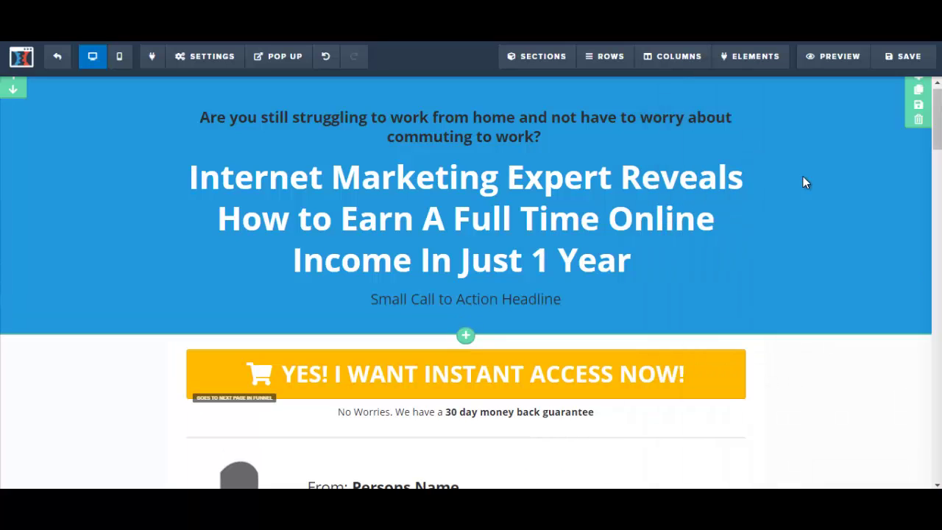
left_click(442, 301)
left_click_drag(373, 301, 569, 295)
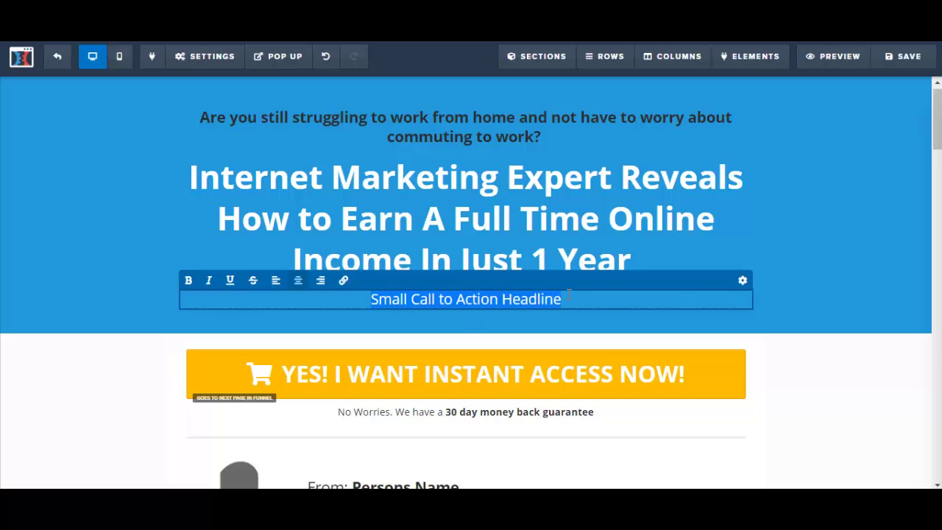
key("ctrl+v")
Make the whole "Work from home and stop worrying" sub-headline bold.
left_click_drag(199, 300, 562, 322)
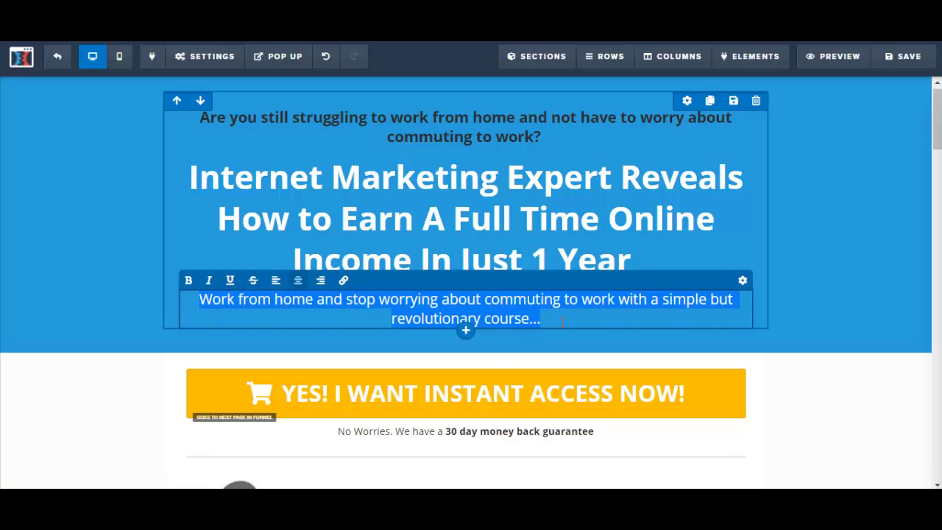
left_click(188, 281)
left_click(817, 287)
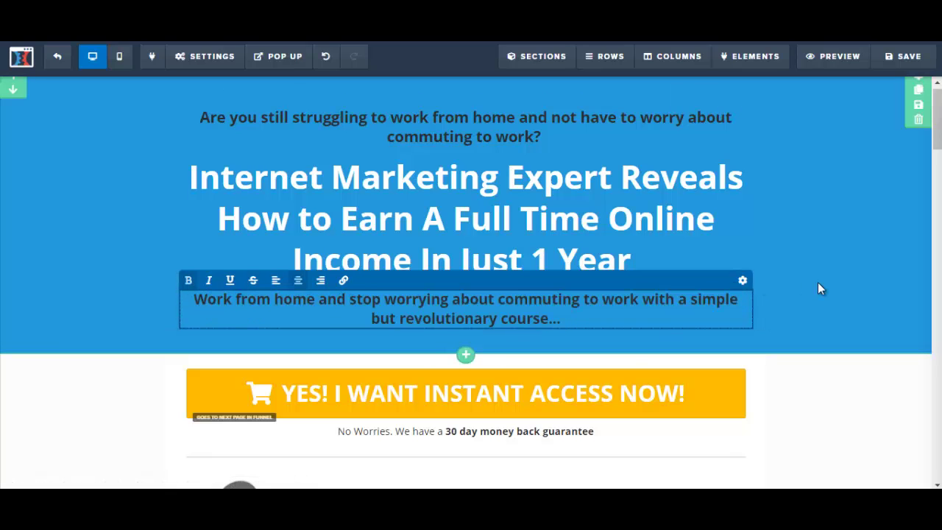
Set the text color of the "Work from home" sub-headline to red (#e43b2c) and save the page.
left_click_drag(192, 299, 599, 320)
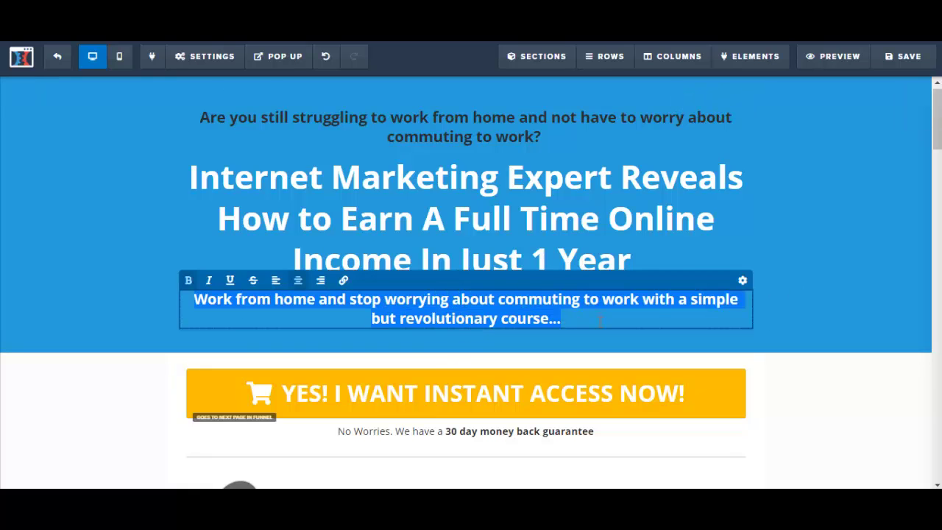
left_click(742, 281)
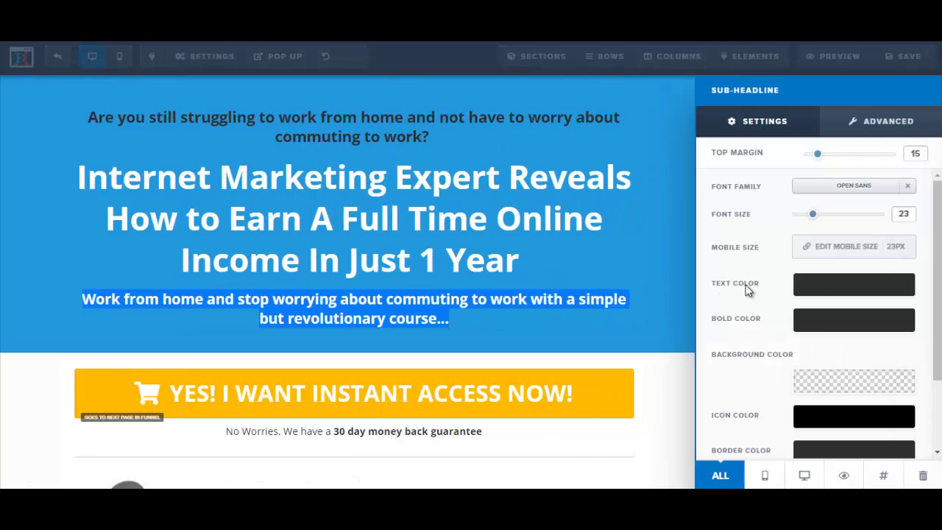
left_click(826, 286)
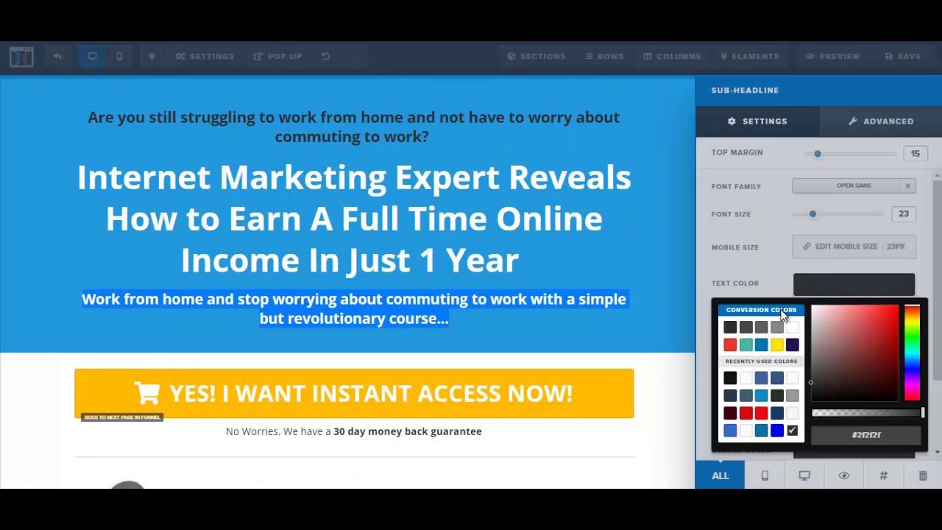
left_click(729, 344)
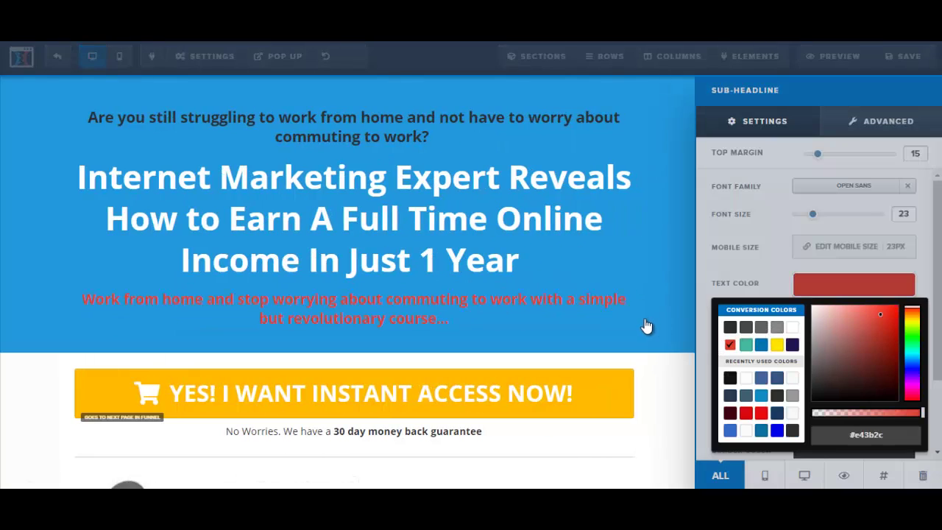
left_click(645, 326)
left_click(905, 61)
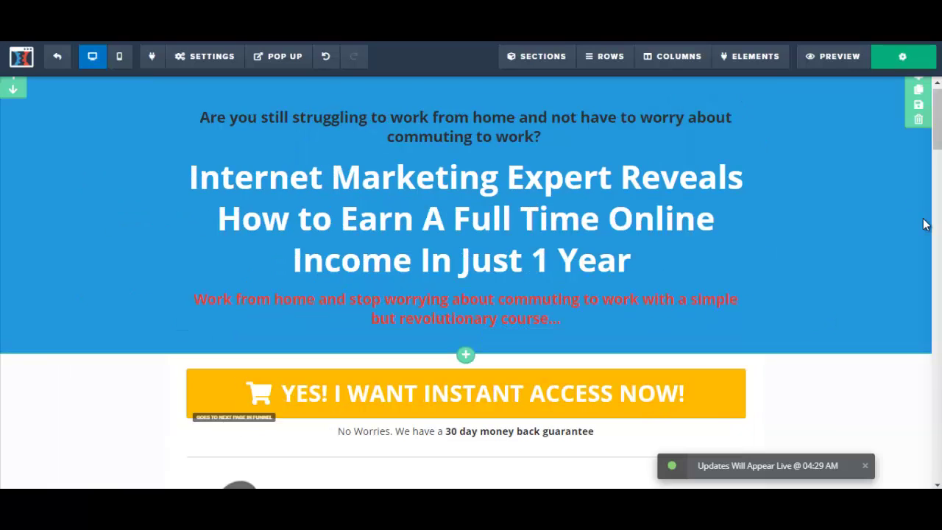